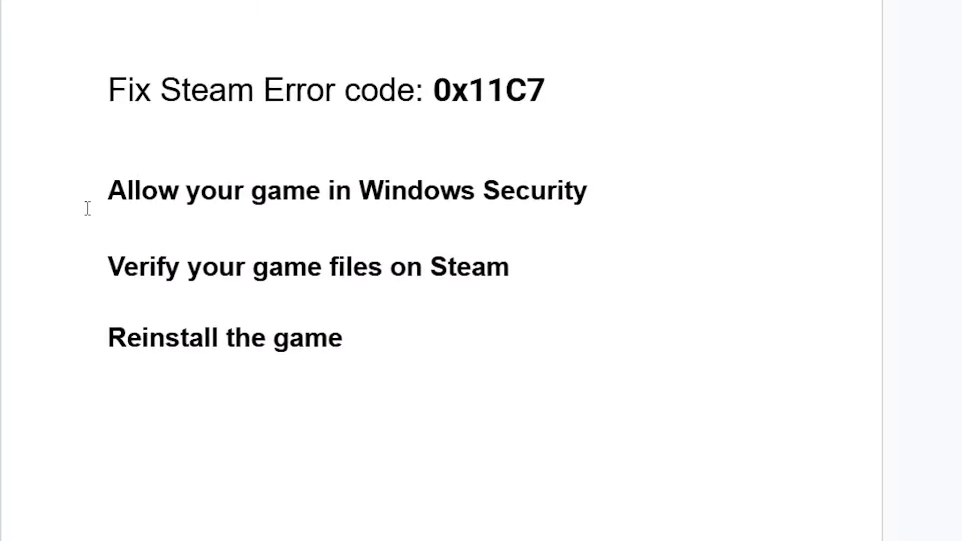
Step: Highlight the screenshot's note about allowing the game in Windows Security
{"action": "left_click_drag", "start_coordinate": [88, 208], "coordinate": [612, 199]}
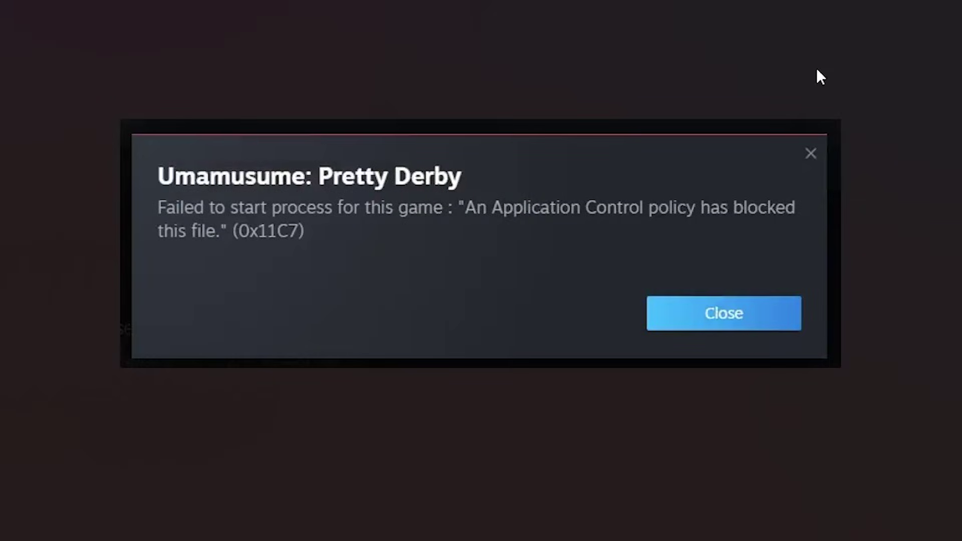
Step: Open Virus & threat protection from Settings' Privacy & security > Windows Security page
{"action": "key", "text": "super+i"}
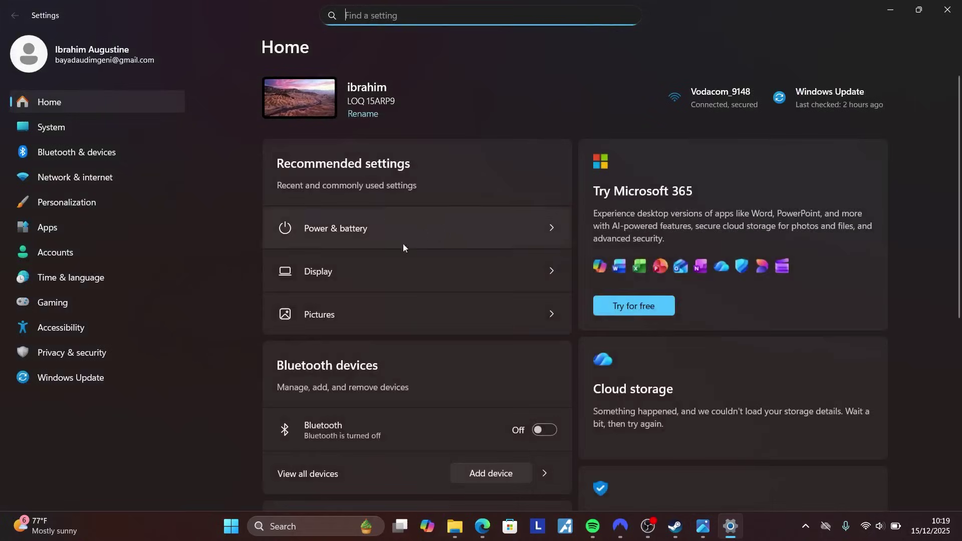
{"action": "left_click", "coordinate": [111, 353]}
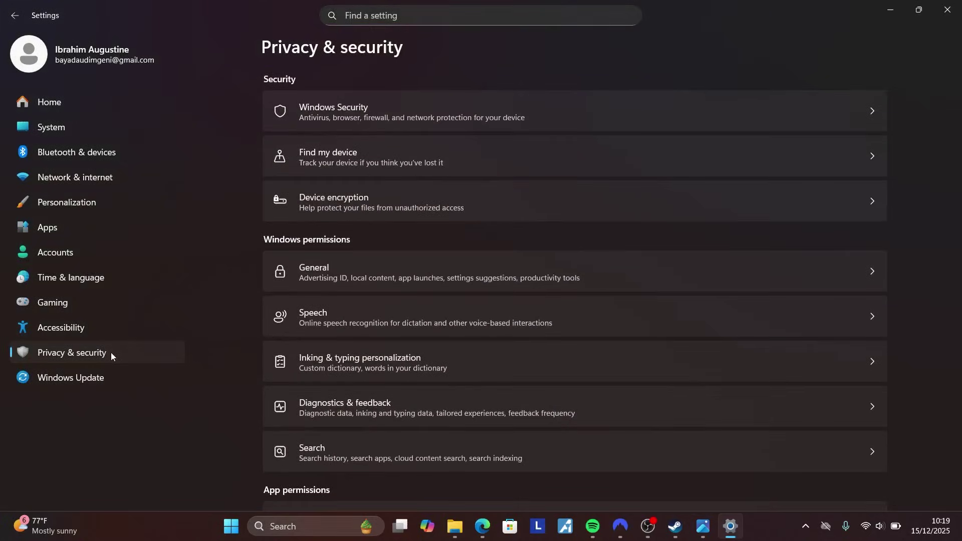
{"action": "left_click", "coordinate": [425, 109]}
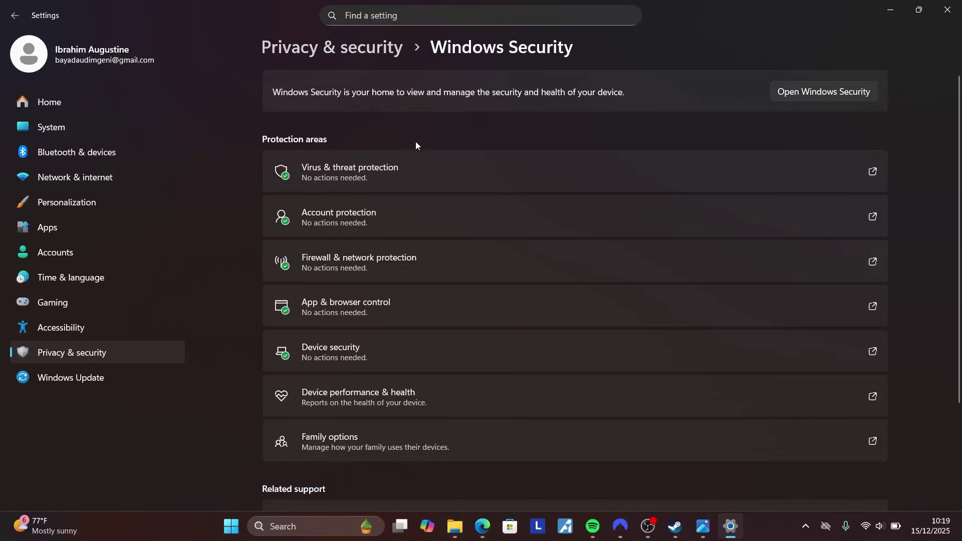
{"action": "left_click", "coordinate": [370, 174]}
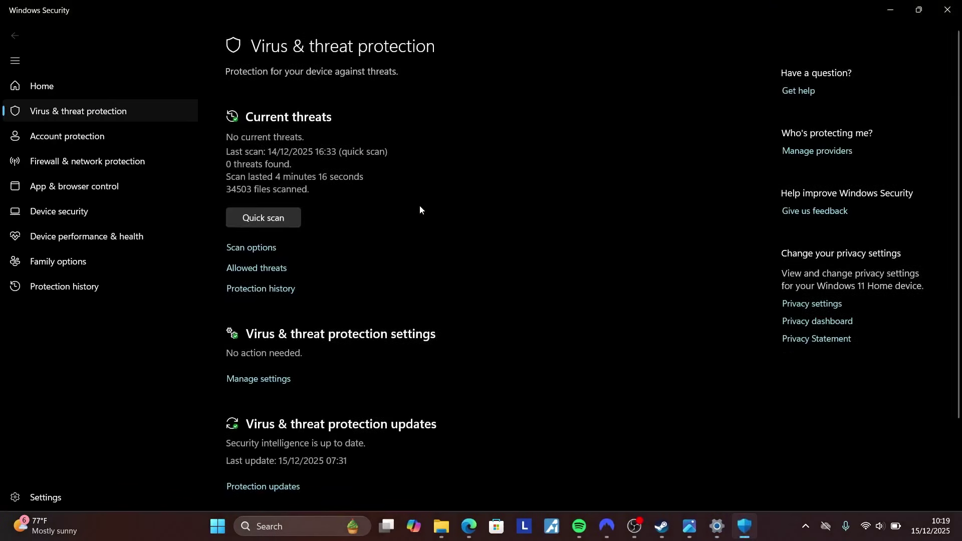
Step: Open the virus protection settings and check that Controlled folder access is Off
{"action": "scroll", "coordinate": [420, 206], "scroll_direction": "down", "scroll_amount": 2}
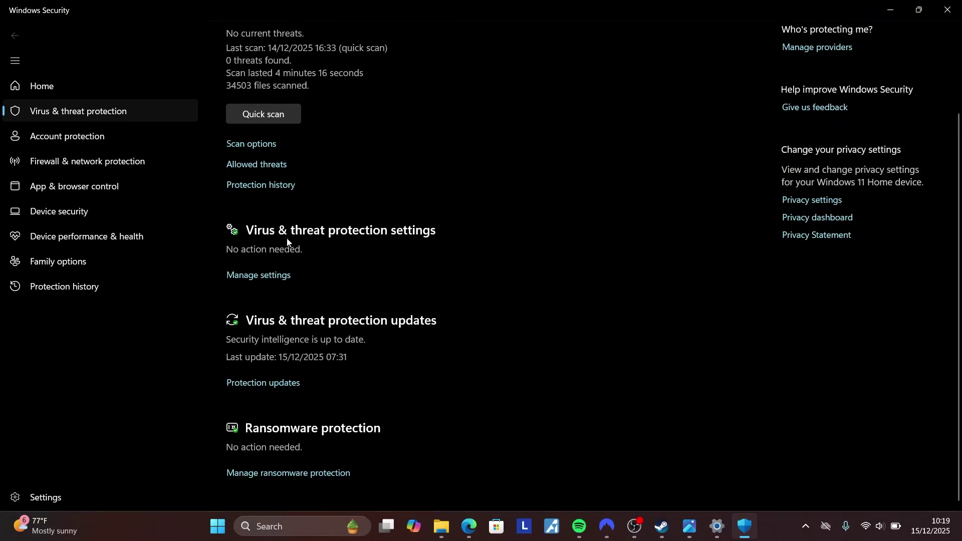
{"action": "left_click", "coordinate": [269, 276]}
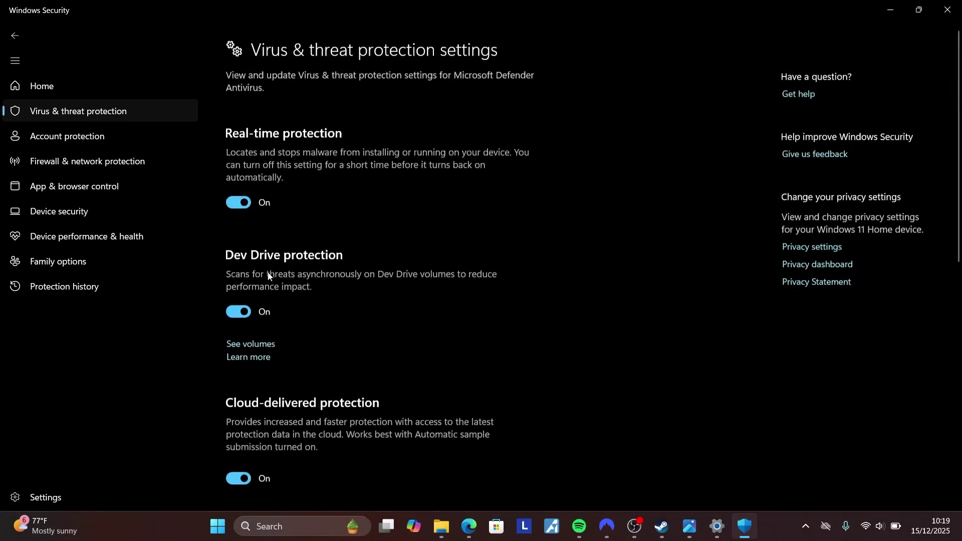
{"action": "scroll", "coordinate": [377, 241], "scroll_direction": "down", "scroll_amount": 5}
{"action": "scroll", "coordinate": [377, 246], "scroll_direction": "down", "scroll_amount": 4}
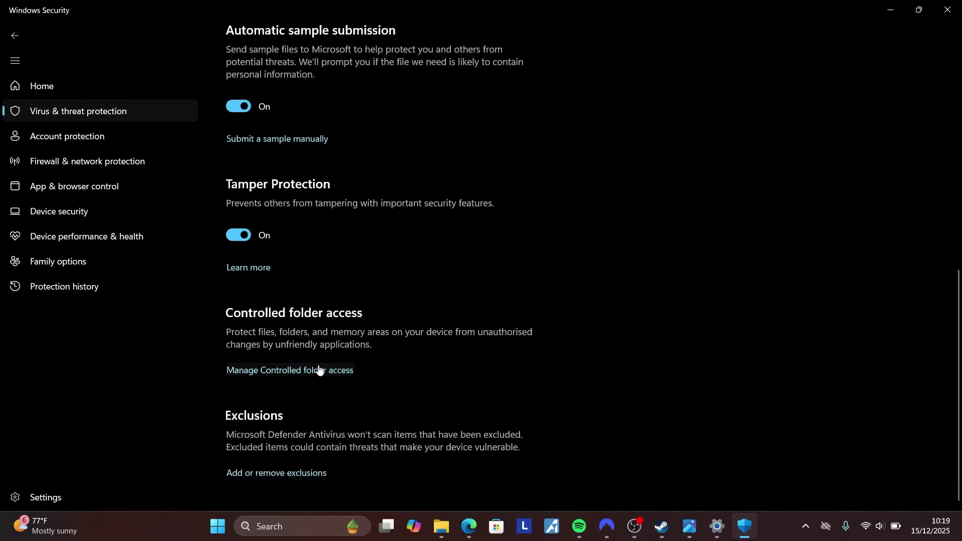
{"action": "left_click", "coordinate": [296, 371]}
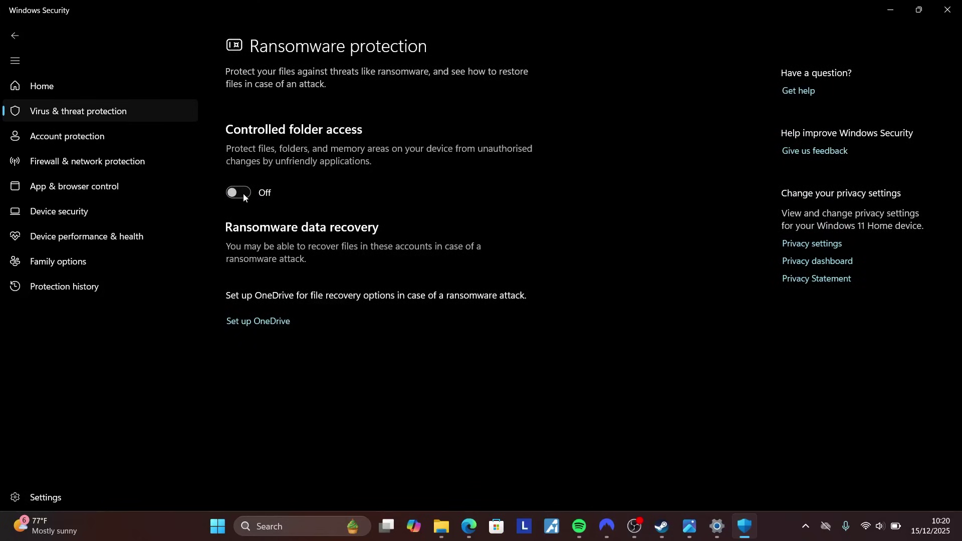
Step: Go back, scroll to Exclusions and add a new Folder exclusion
{"action": "left_click", "coordinate": [12, 35]}
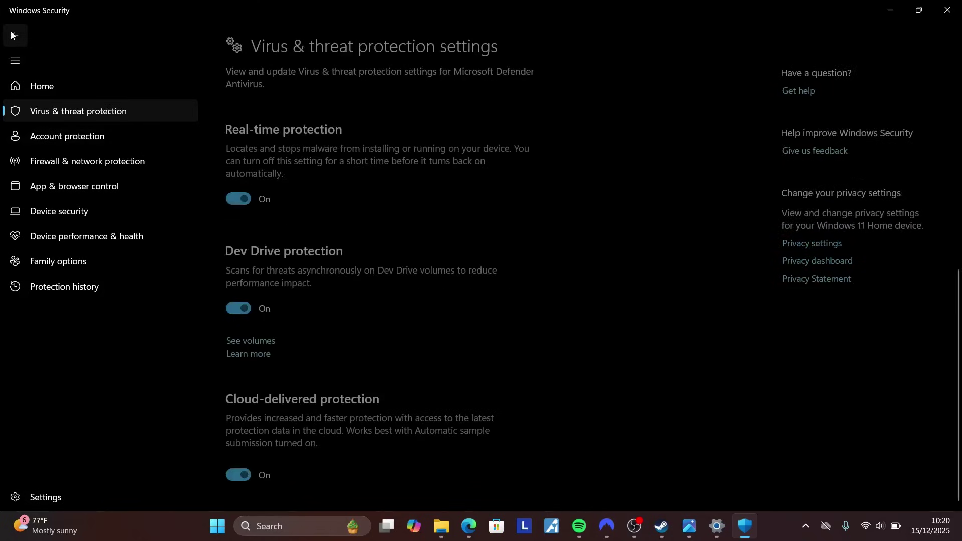
{"action": "scroll", "coordinate": [373, 243], "scroll_direction": "down", "scroll_amount": 8}
{"action": "scroll", "coordinate": [373, 247], "scroll_direction": "down", "scroll_amount": 2}
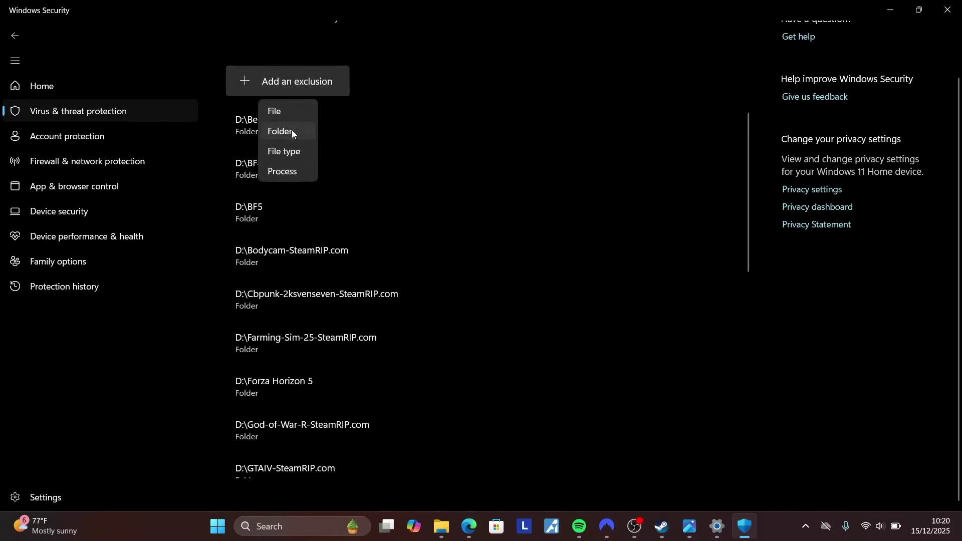
{"action": "left_click", "coordinate": [292, 130]}
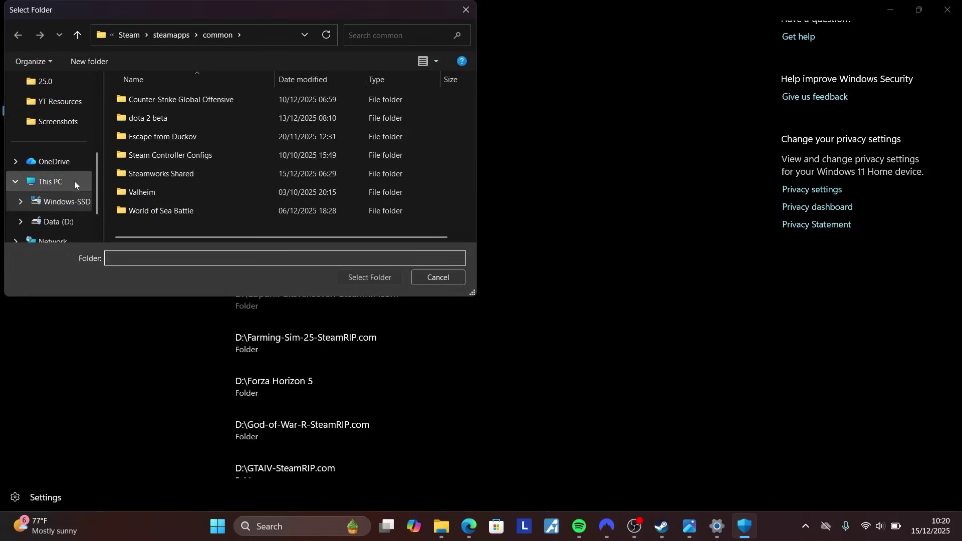
Step: Browse the folder picker to C:\Program Files (x86)\Steam
{"action": "left_click", "coordinate": [50, 183]}
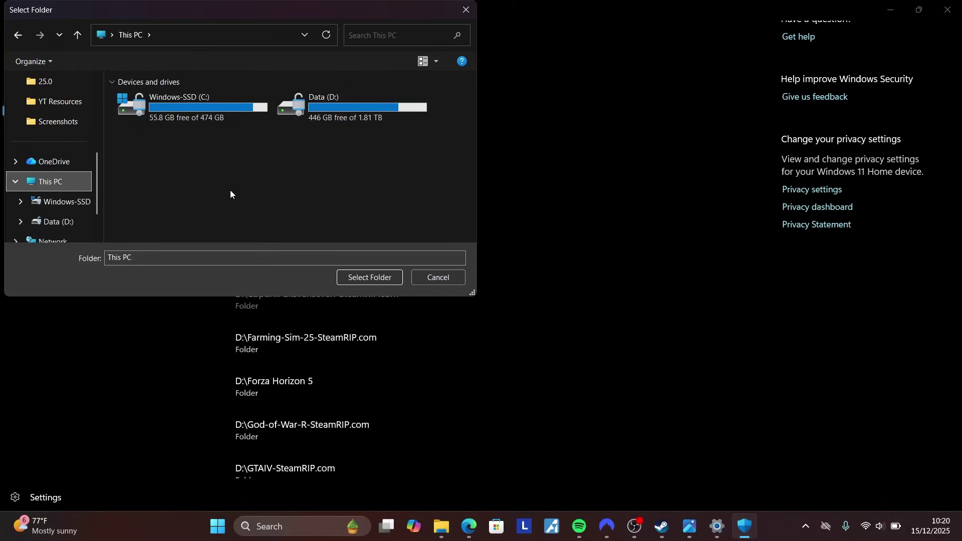
{"action": "double_click", "coordinate": [201, 119]}
{"action": "scroll", "coordinate": [224, 174], "scroll_direction": "down", "scroll_amount": 2}
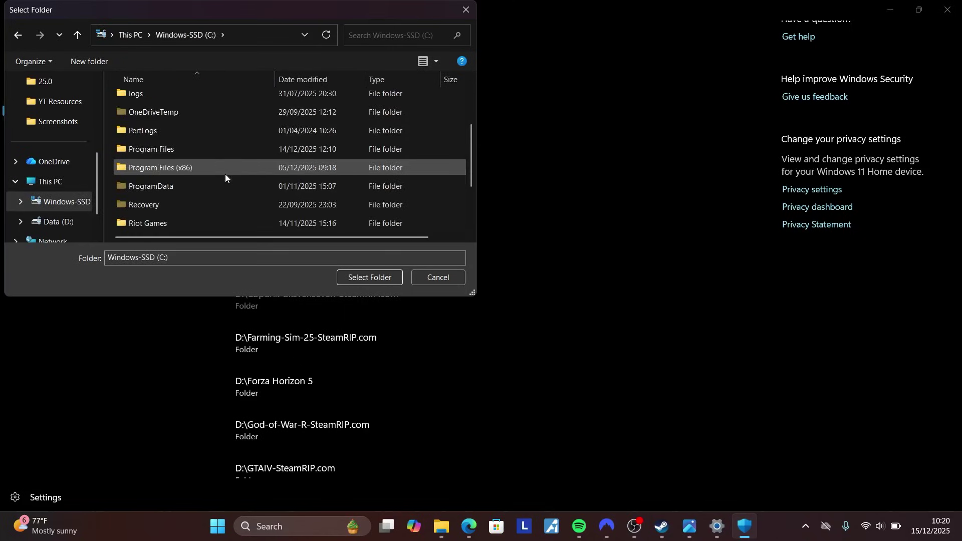
{"action": "scroll", "coordinate": [225, 173], "scroll_direction": "down", "scroll_amount": 1}
{"action": "left_click", "coordinate": [183, 118]}
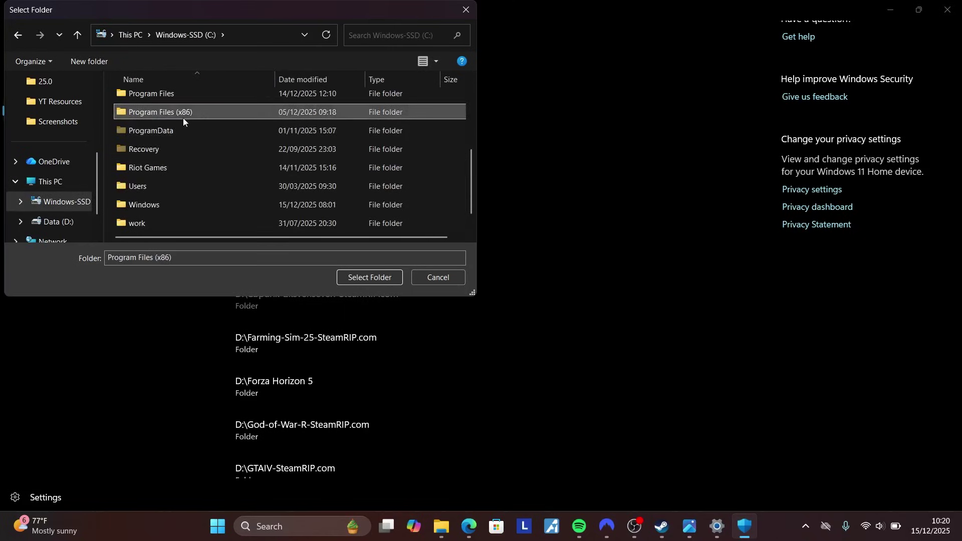
{"action": "double_click", "coordinate": [182, 119]}
{"action": "scroll", "coordinate": [253, 162], "scroll_direction": "down", "scroll_amount": 4}
{"action": "scroll", "coordinate": [254, 161], "scroll_direction": "down", "scroll_amount": 4}
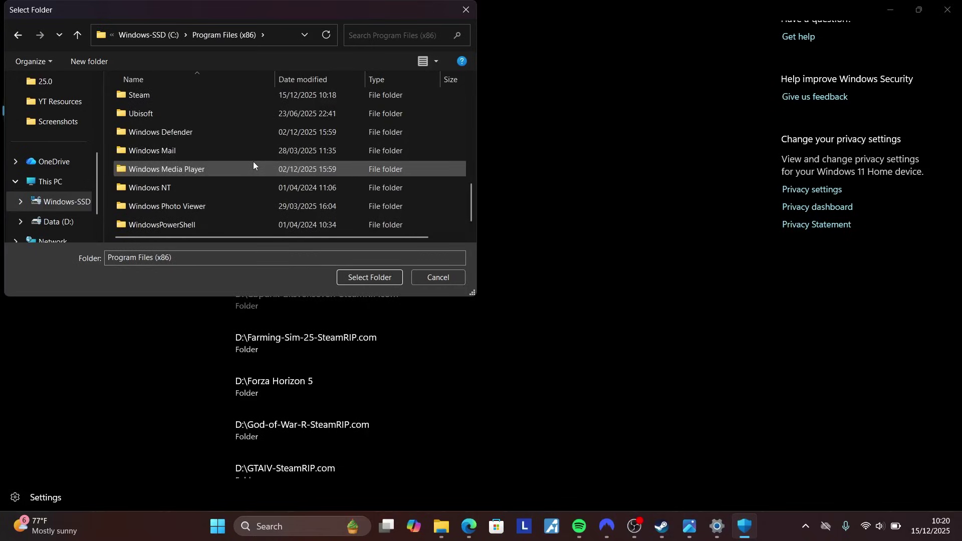
{"action": "double_click", "coordinate": [194, 98]}
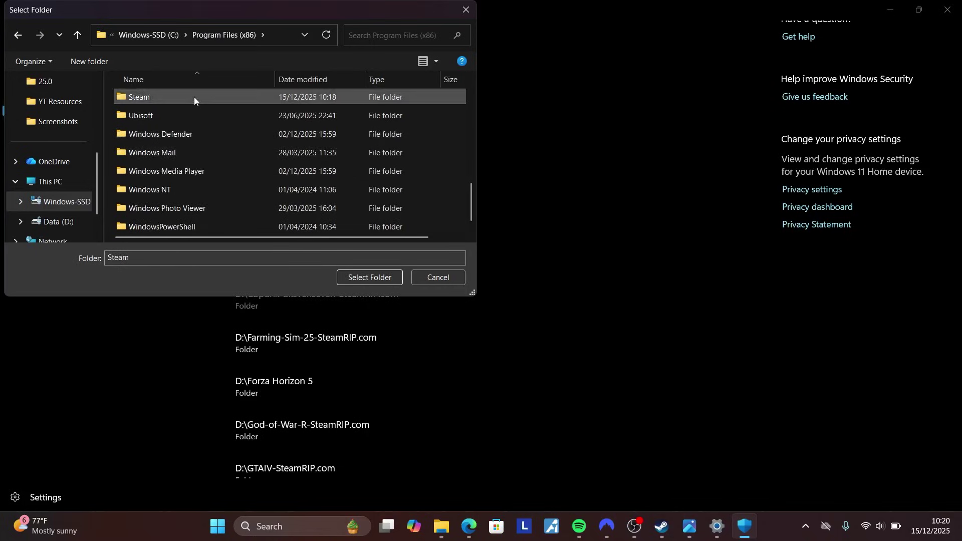
Step: Select steamapps\common\Valheim as the excluded folder
{"action": "scroll", "coordinate": [255, 162], "scroll_direction": "down", "scroll_amount": 3}
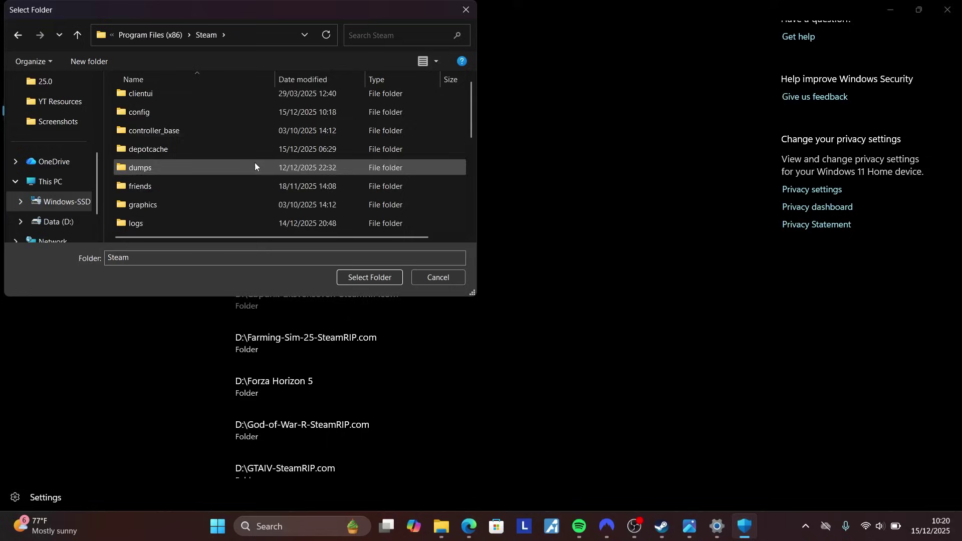
{"action": "scroll", "coordinate": [254, 163], "scroll_direction": "up", "scroll_amount": 3}
{"action": "scroll", "coordinate": [255, 163], "scroll_direction": "down", "scroll_amount": 3}
{"action": "scroll", "coordinate": [201, 150], "scroll_direction": "down", "scroll_amount": 1}
{"action": "double_click", "coordinate": [182, 146]}
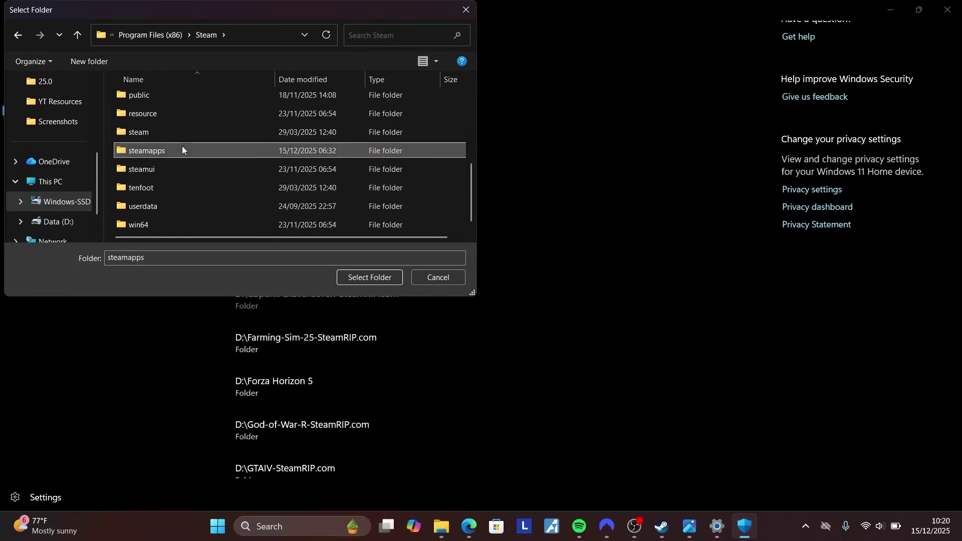
{"action": "double_click", "coordinate": [155, 101]}
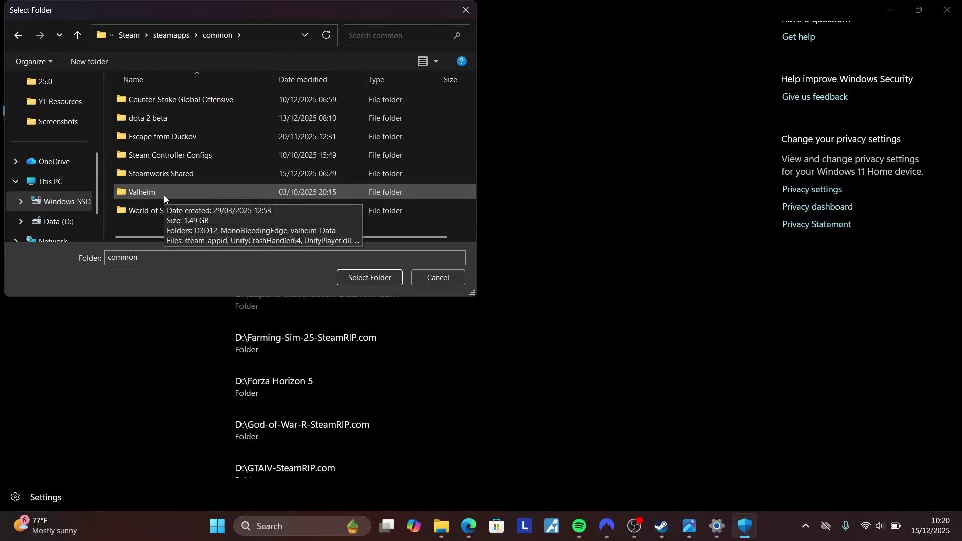
{"action": "left_click", "coordinate": [186, 195]}
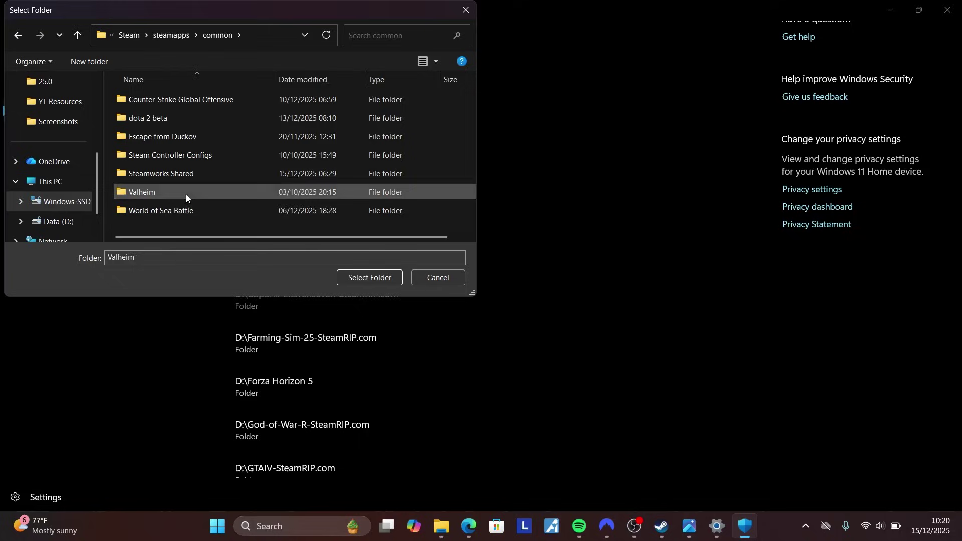
{"action": "left_click", "coordinate": [369, 277]}
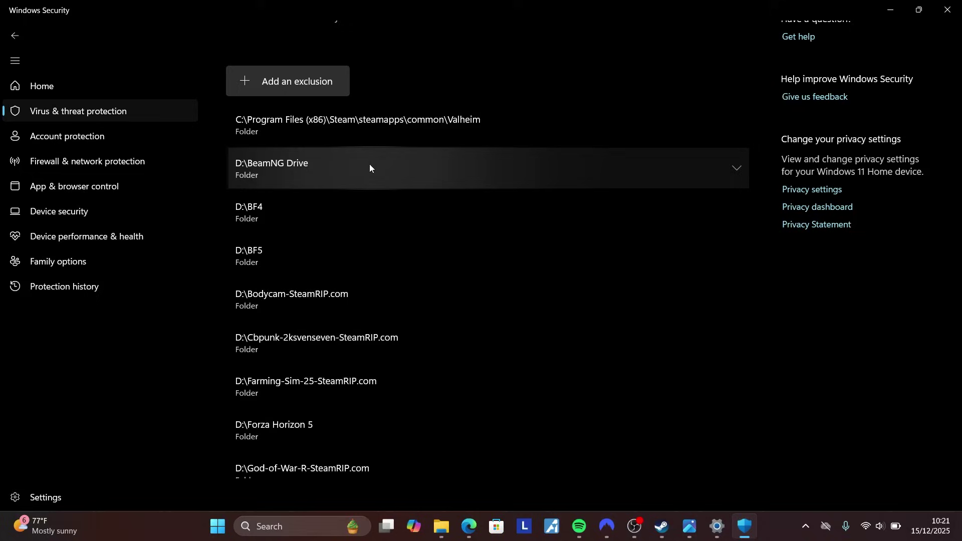
Step: Glance at the error image, then go back twice to the Virus & threat protection overview
{"action": "left_click", "coordinate": [688, 534]}
{"action": "left_click", "coordinate": [889, 16]}
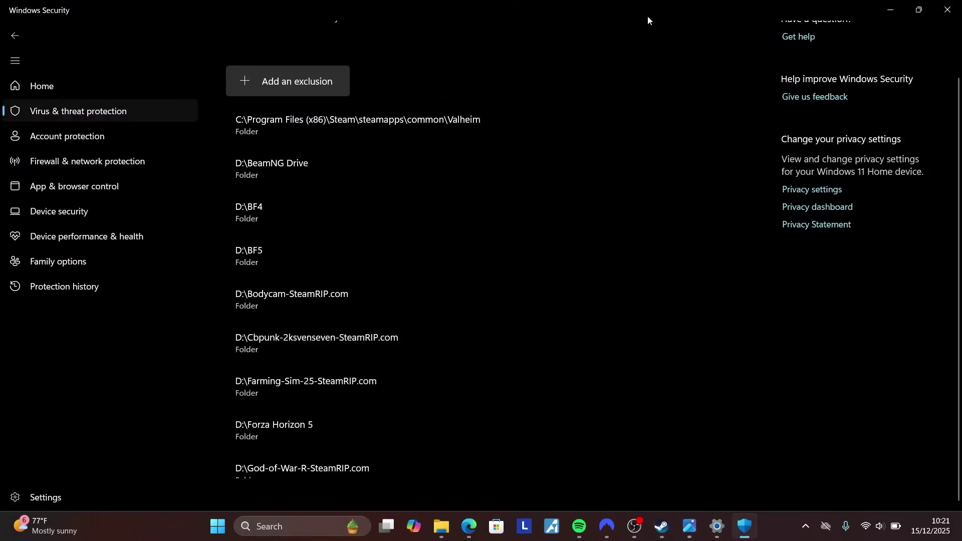
{"action": "left_click", "coordinate": [16, 37]}
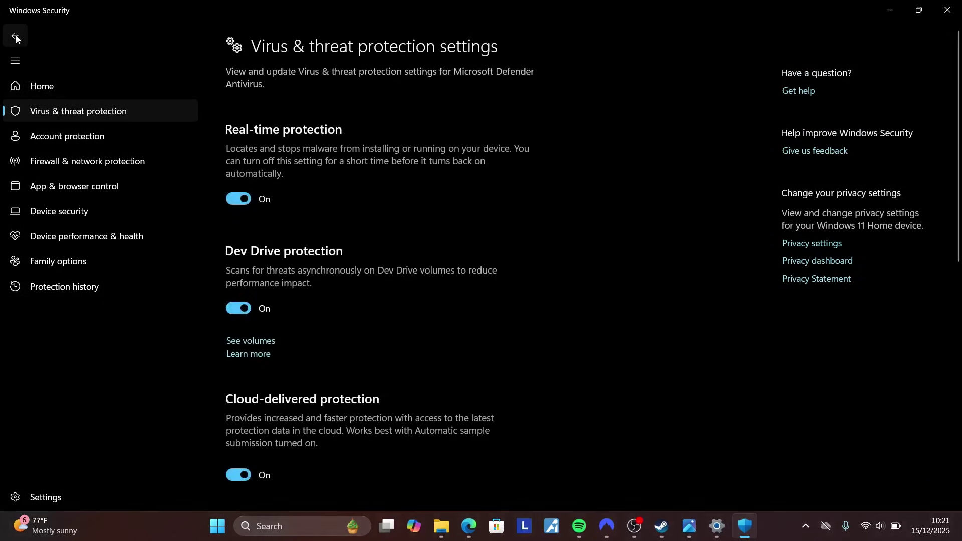
{"action": "left_click", "coordinate": [16, 37]}
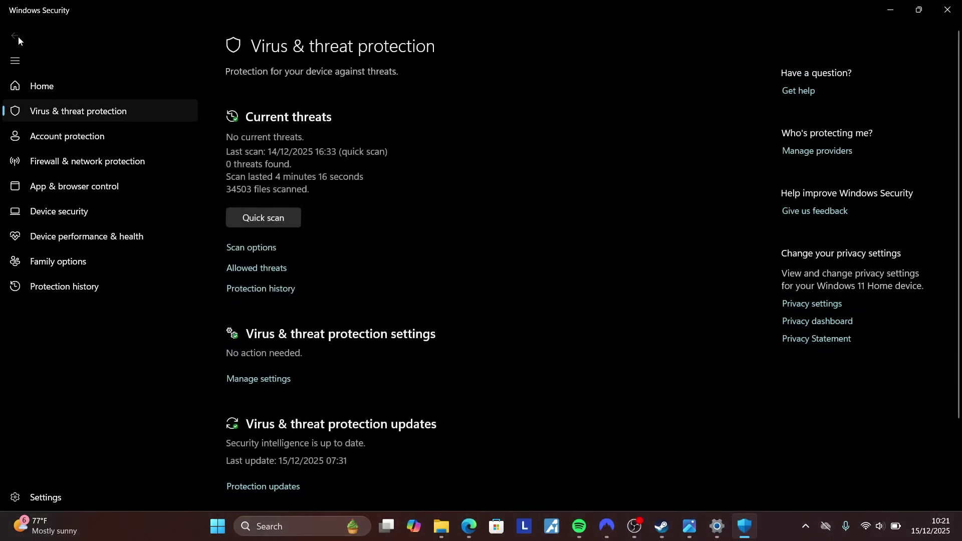
Step: From Home, open App & browser control and its Reputation-based protection settings
{"action": "left_click", "coordinate": [62, 86]}
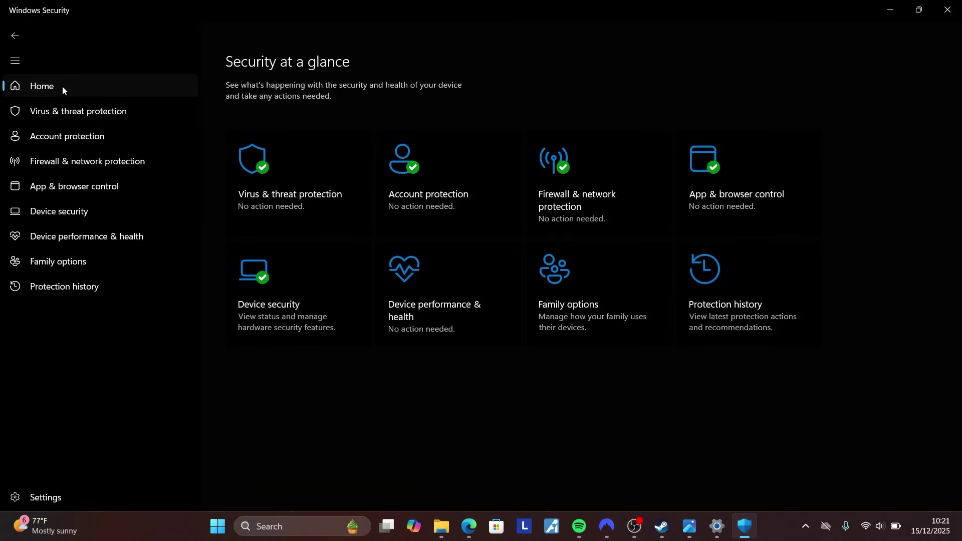
{"action": "left_click", "coordinate": [763, 203]}
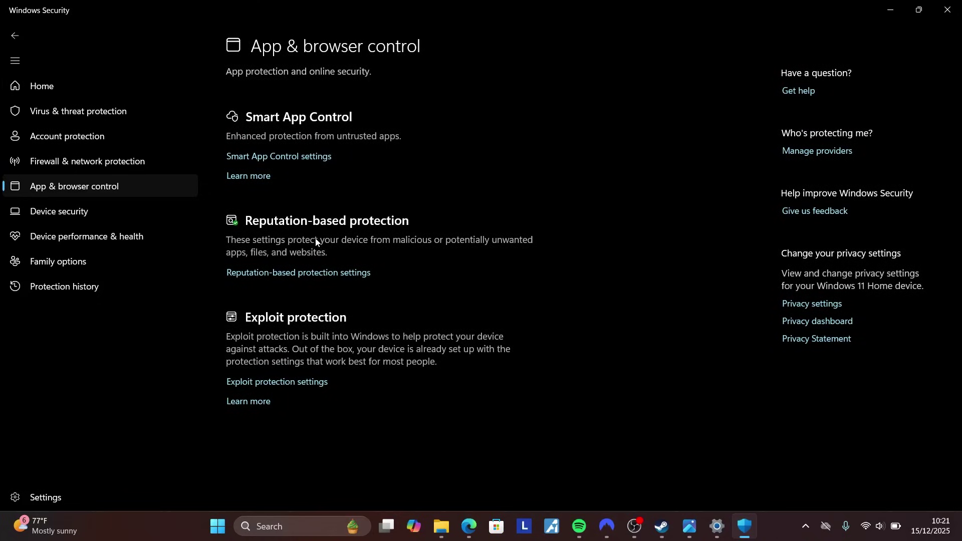
{"action": "left_click", "coordinate": [323, 274]}
Step: Switch Potentially unwanted app blocking back On for apps and downloads
{"action": "scroll", "coordinate": [395, 251], "scroll_direction": "down", "scroll_amount": 8}
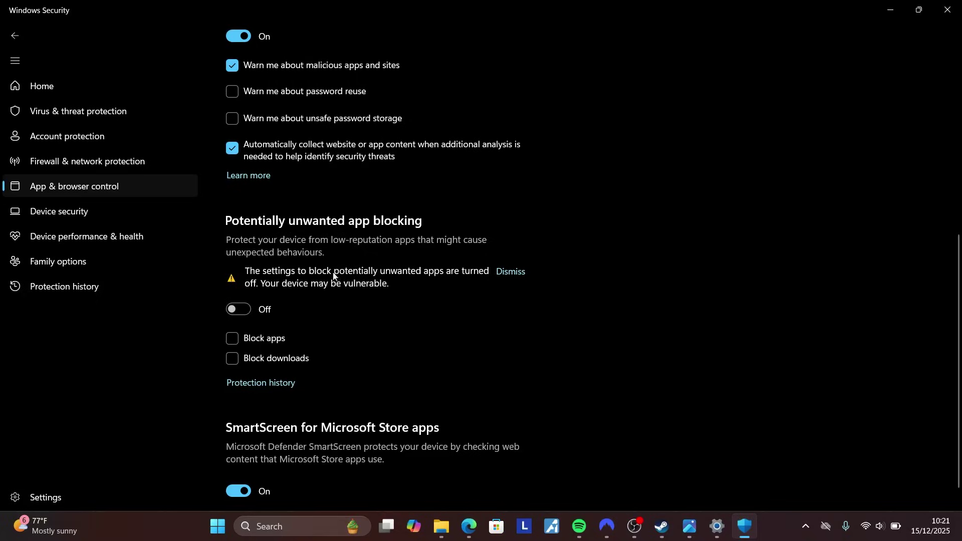
{"action": "left_click", "coordinate": [242, 308]}
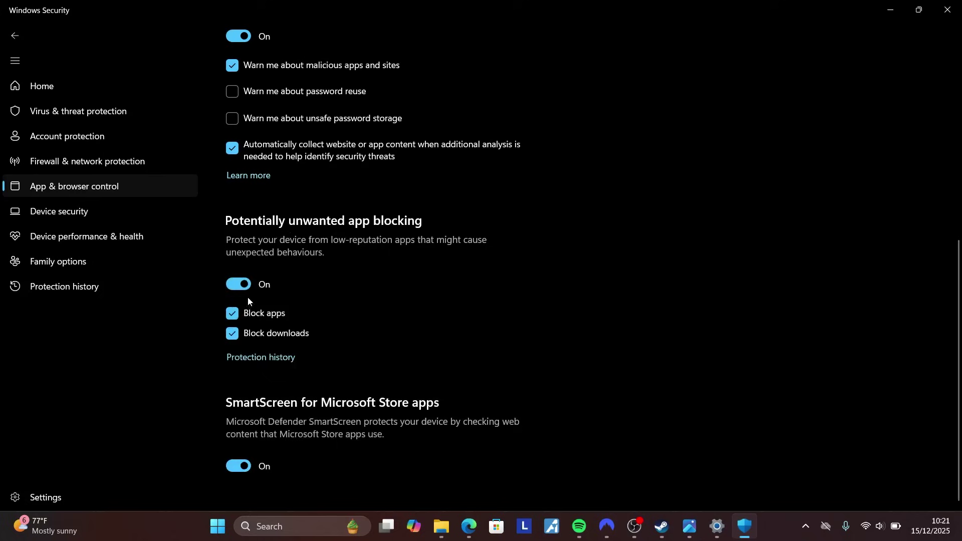
Step: Close Windows Security, glance at the fix checklist, and bring Steam's library forward
{"action": "left_click", "coordinate": [948, 10]}
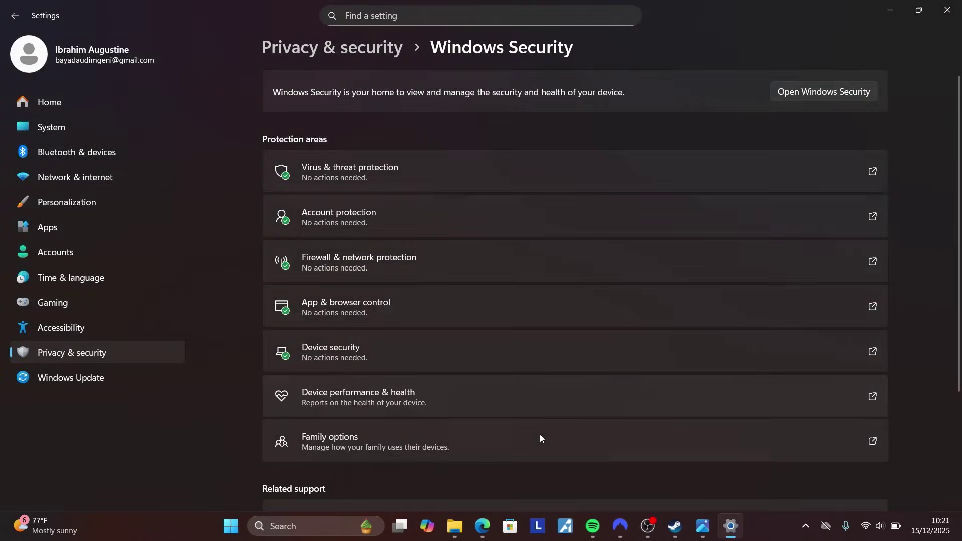
{"action": "left_click", "coordinate": [468, 526]}
{"action": "left_click", "coordinate": [265, 286]}
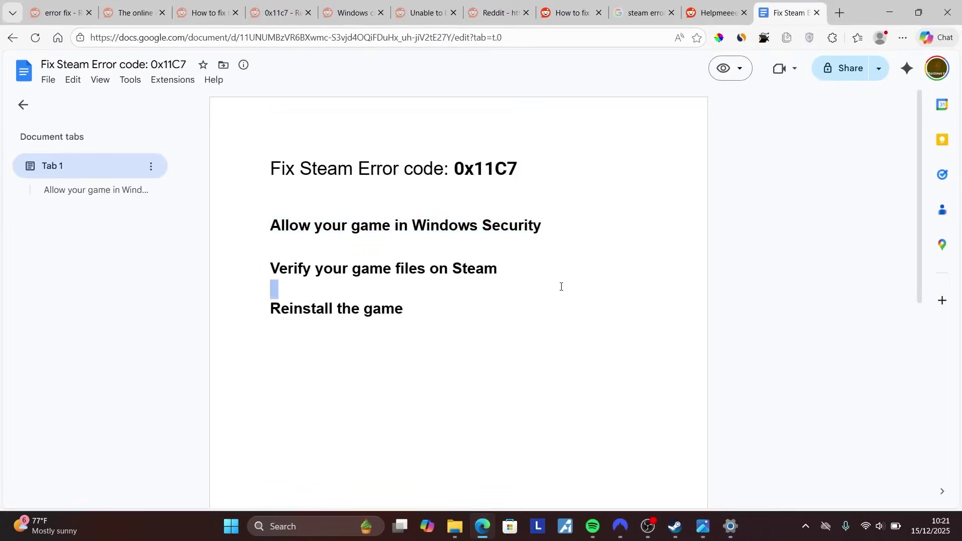
{"action": "left_click", "coordinate": [891, 6]}
{"action": "left_click", "coordinate": [891, 7]}
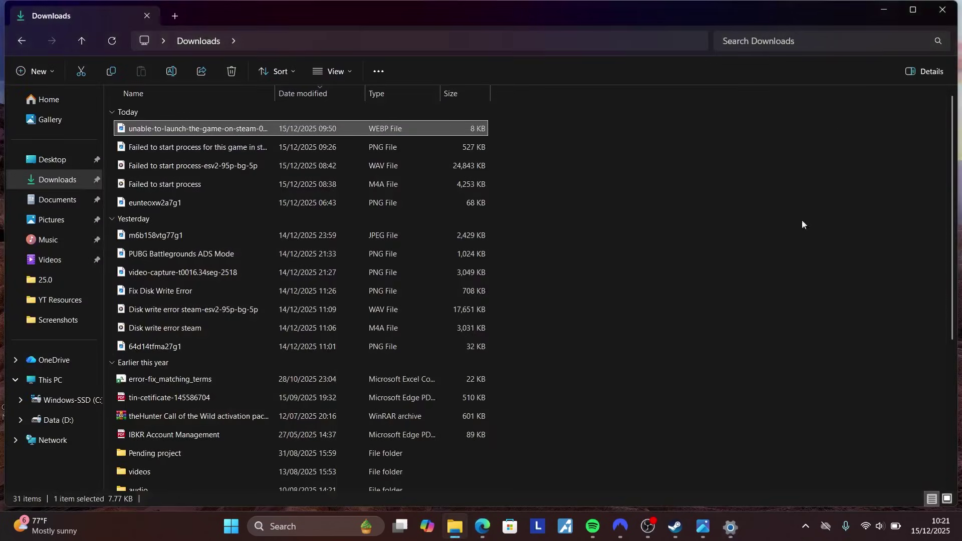
{"action": "left_click", "coordinate": [672, 527]}
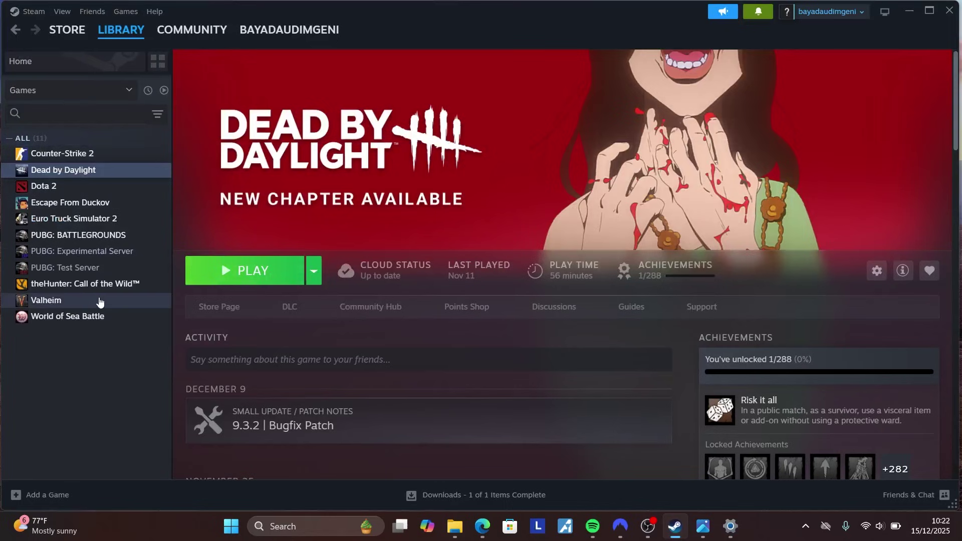
Step: Verify Valheim's game files via Properties > Installed Files, then return to the checklist
{"action": "left_click", "coordinate": [64, 303]}
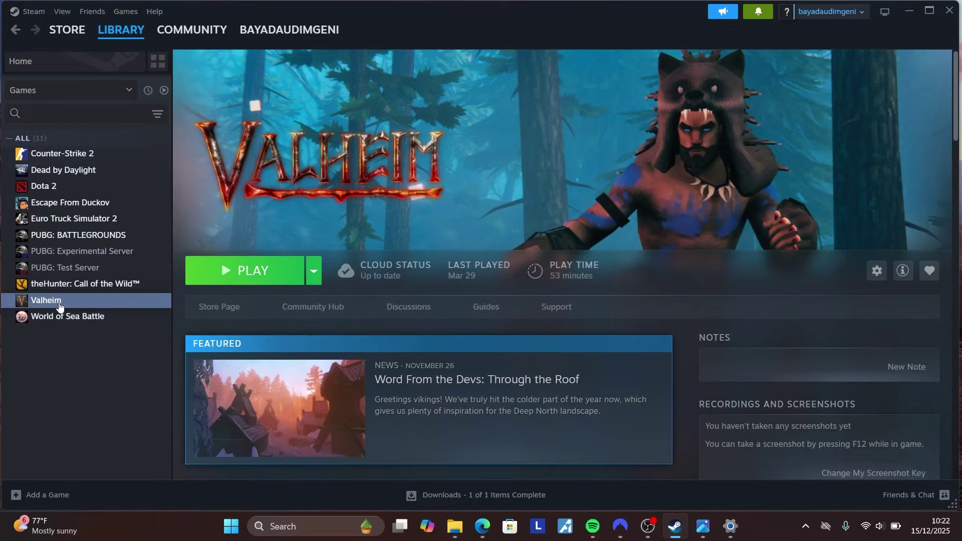
{"action": "right_click", "coordinate": [61, 303]}
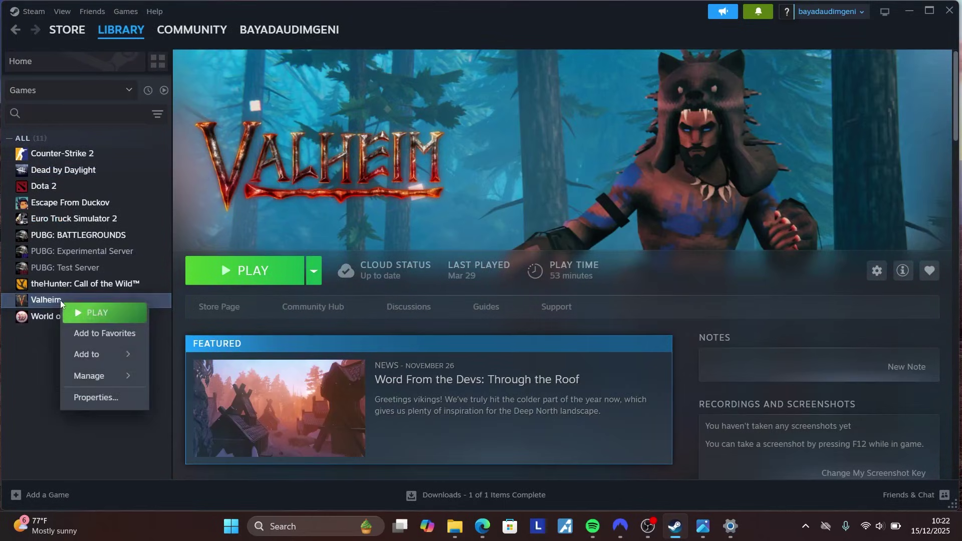
{"action": "left_click", "coordinate": [80, 398]}
{"action": "left_click", "coordinate": [260, 175]}
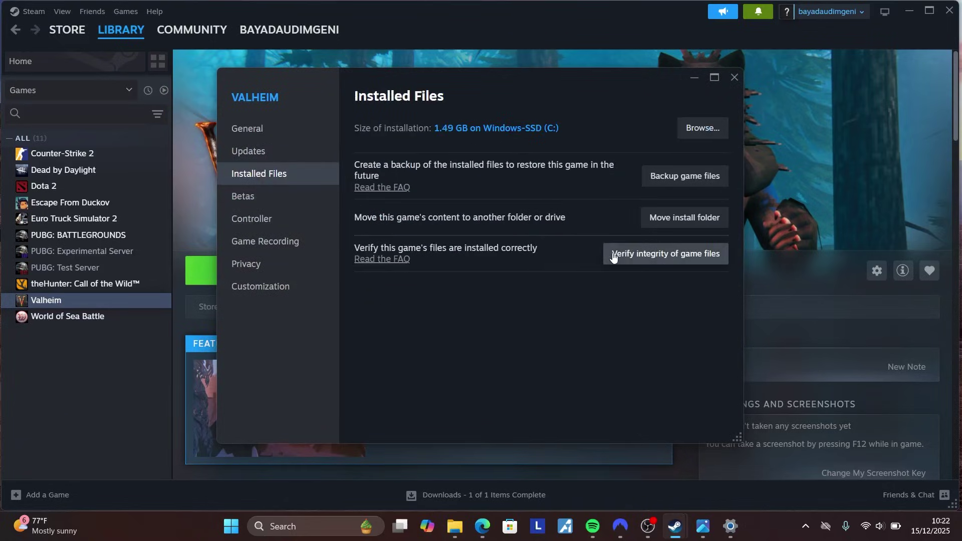
{"action": "left_click", "coordinate": [734, 78]}
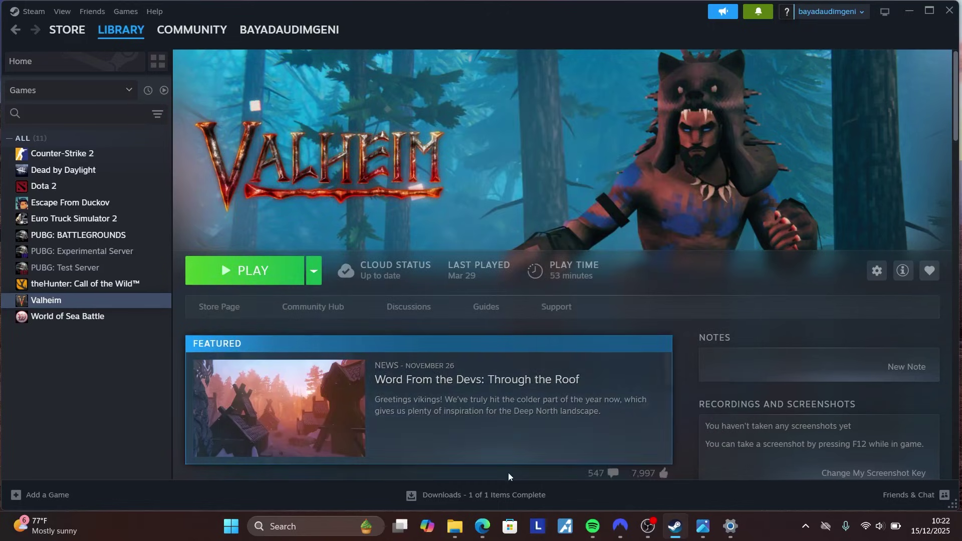
{"action": "left_click", "coordinate": [483, 527]}
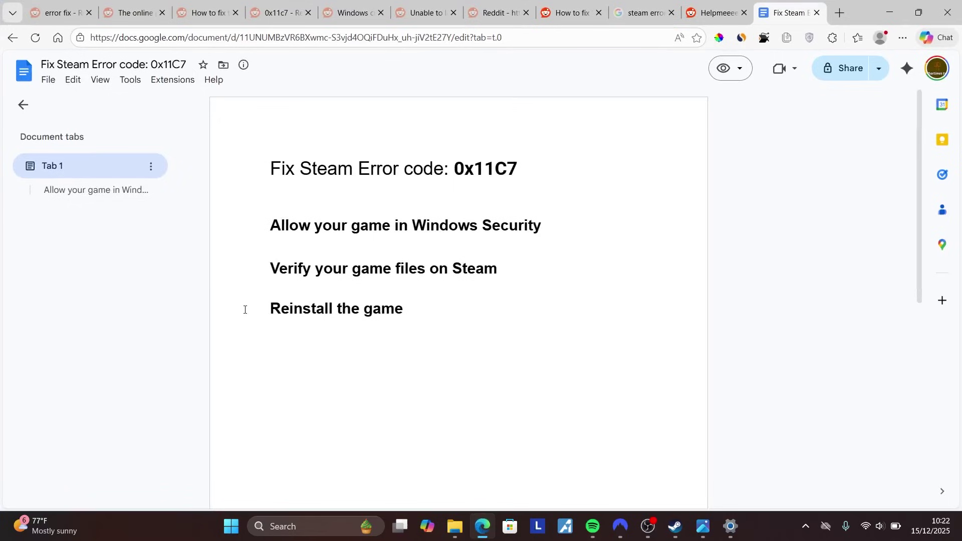
Step: Highlight the 'Reinstall the game' heading, then deselect it, leaving the checklist unchanged
{"action": "left_click_drag", "start_coordinate": [245, 309], "coordinate": [425, 310]}
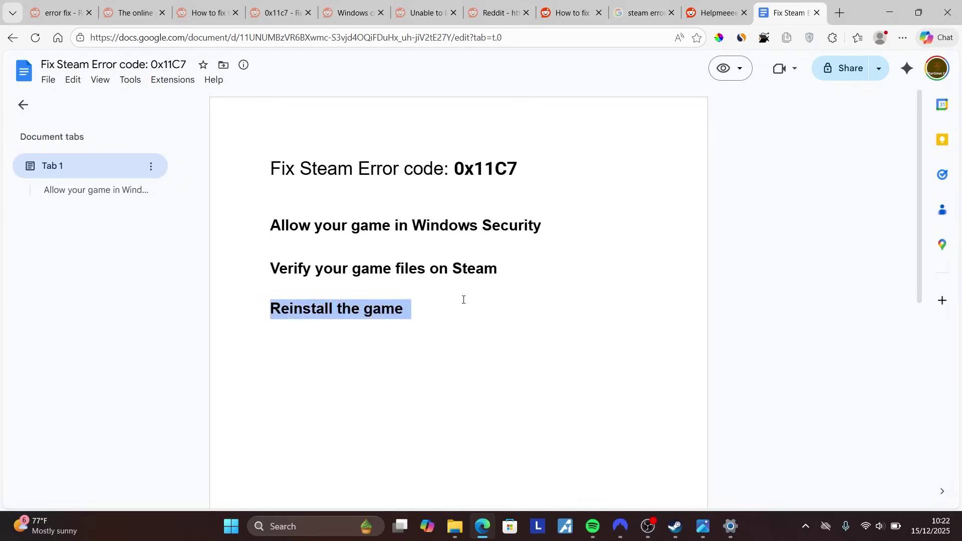
{"action": "left_click", "coordinate": [468, 318]}
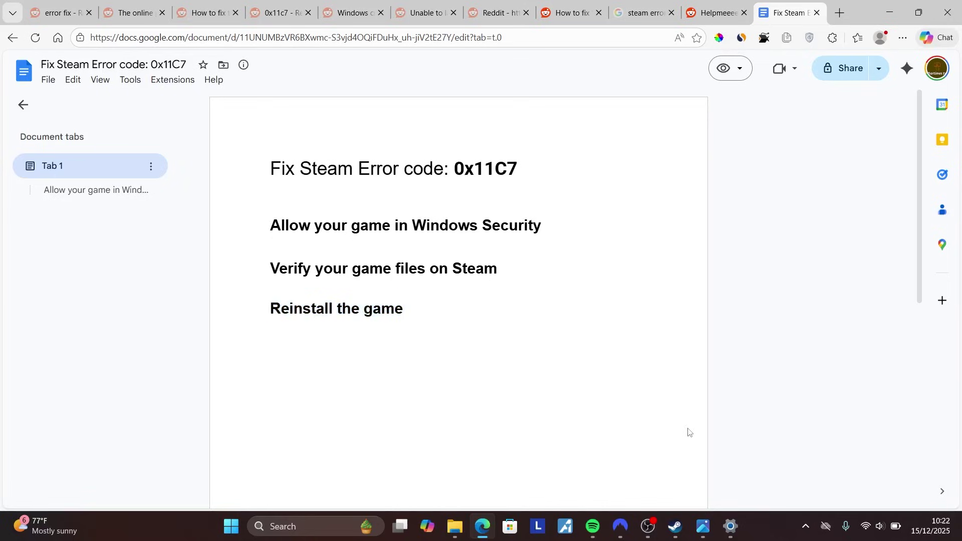
Step: View Valheim's Manage options (Browse local files, Uninstall) in Steam, then return to the 0x11C7 checklist
{"action": "left_click", "coordinate": [675, 526]}
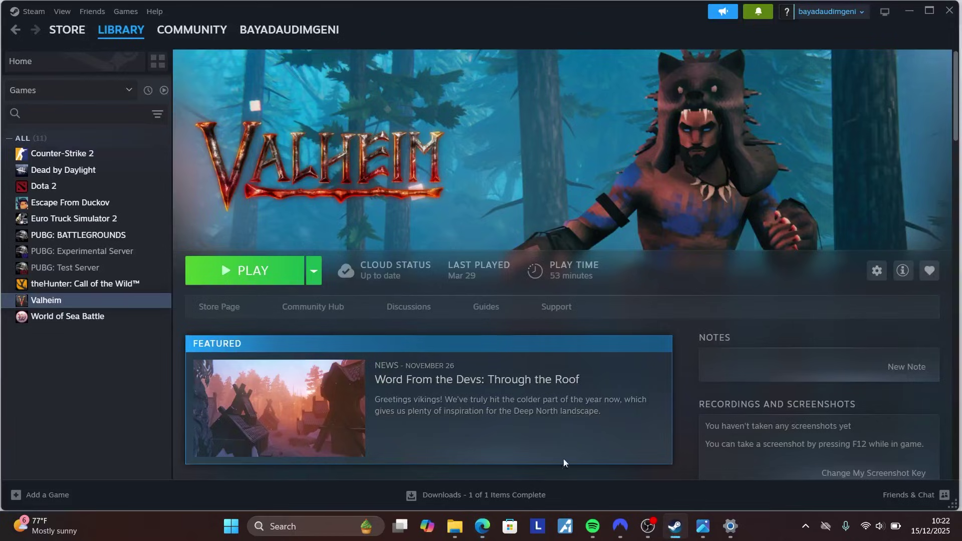
{"action": "right_click", "coordinate": [127, 300]}
{"action": "mouse_move", "coordinate": [166, 373]}
{"action": "left_click", "coordinate": [482, 526]}
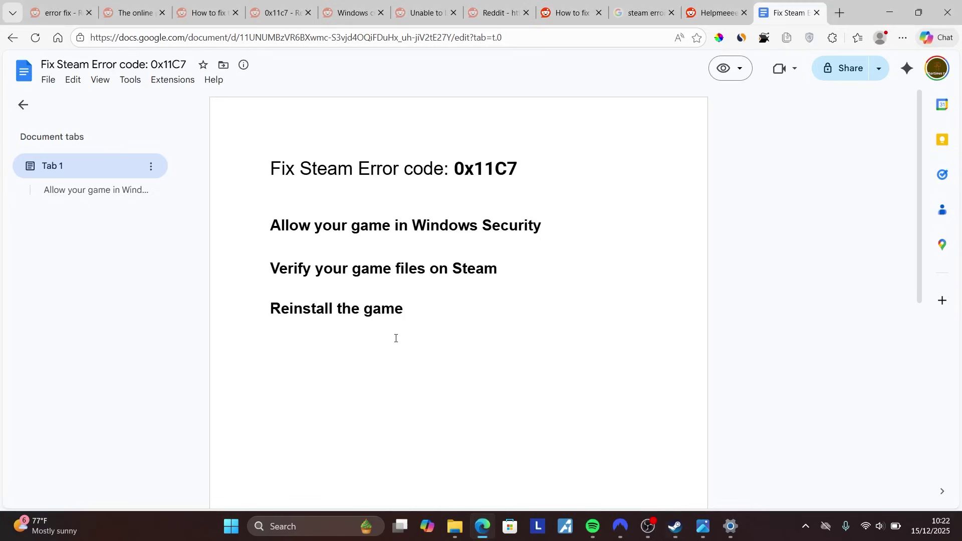